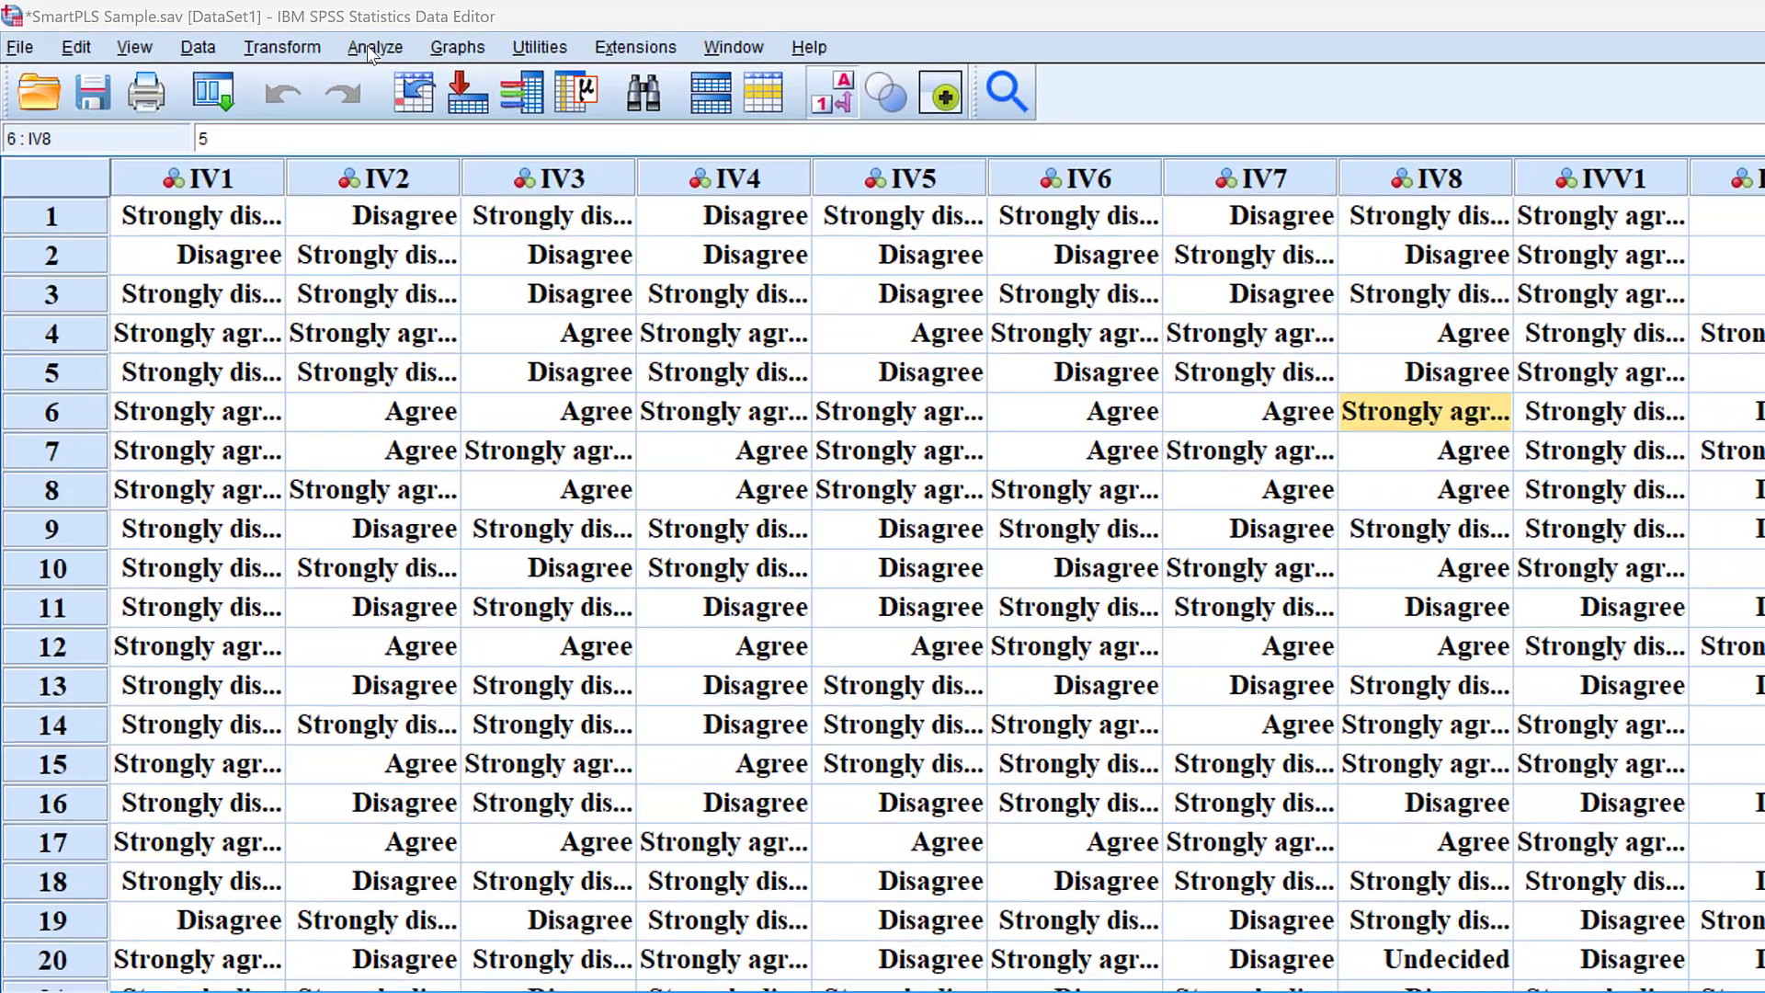
- Open Linear Regression with IV1 and IVV as independents and DV as dependent
{"action": "left_click", "coordinate": [355, 46]}
{"action": "mouse_move", "coordinate": [500, 468]}
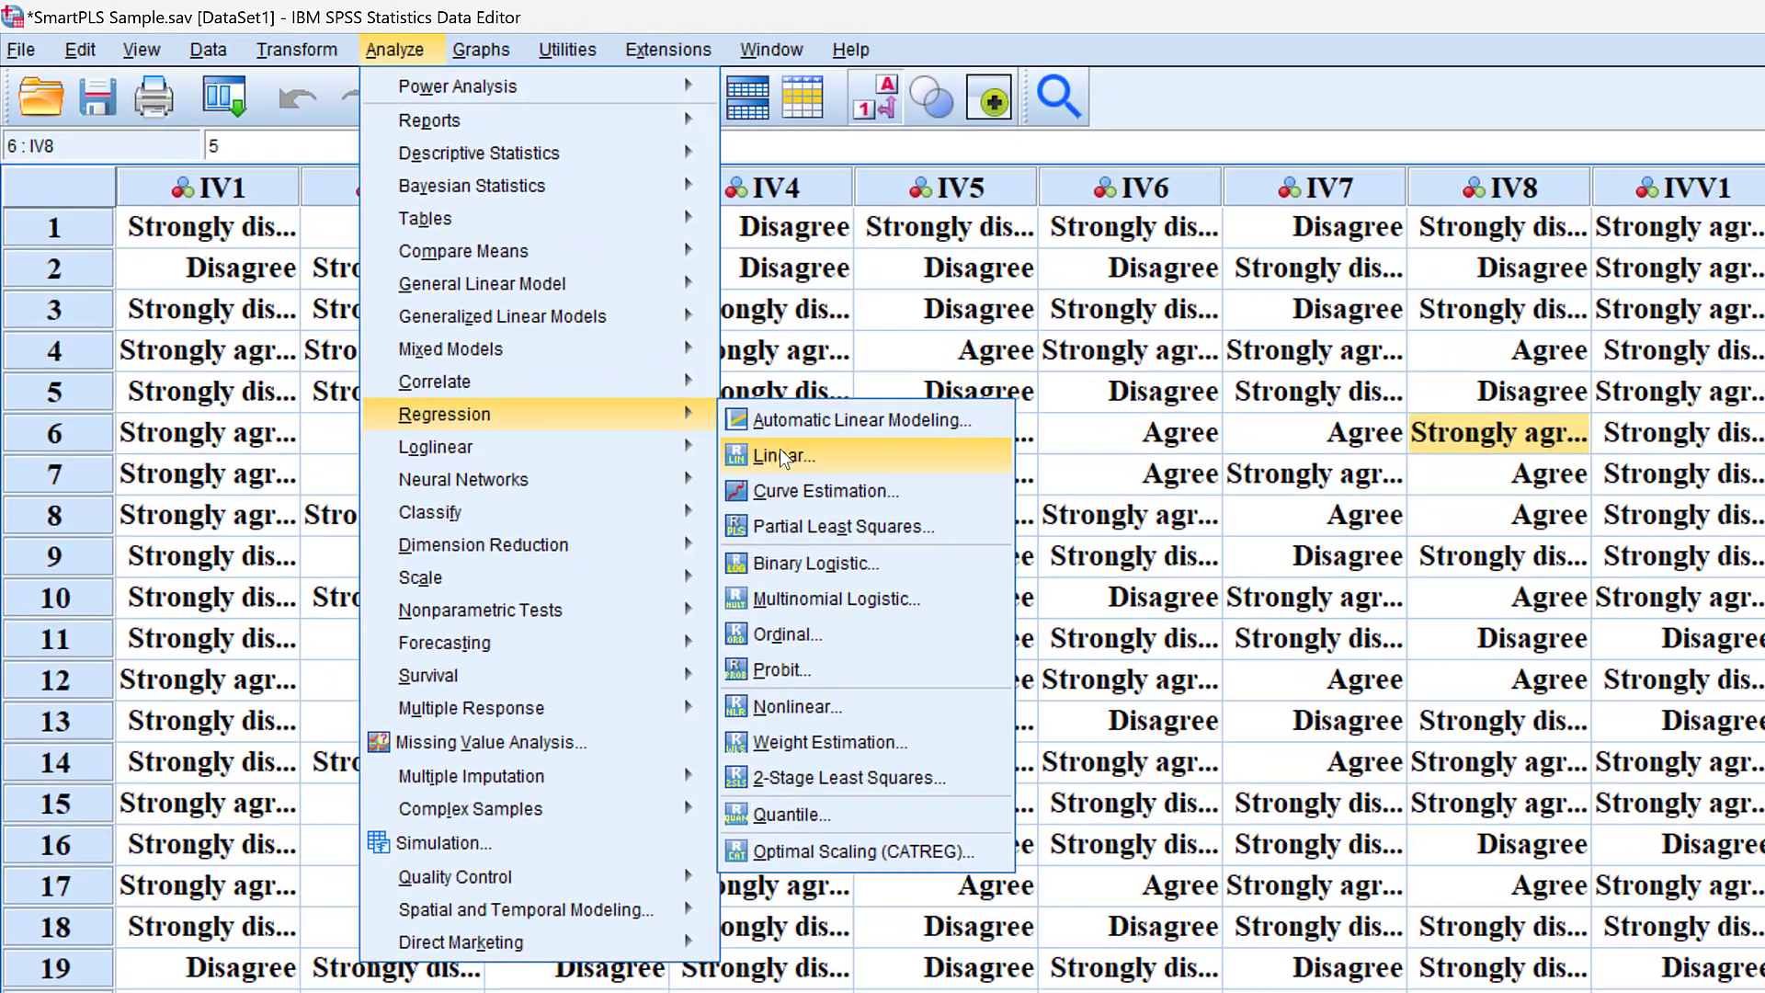
{"action": "left_click", "coordinate": [780, 452]}
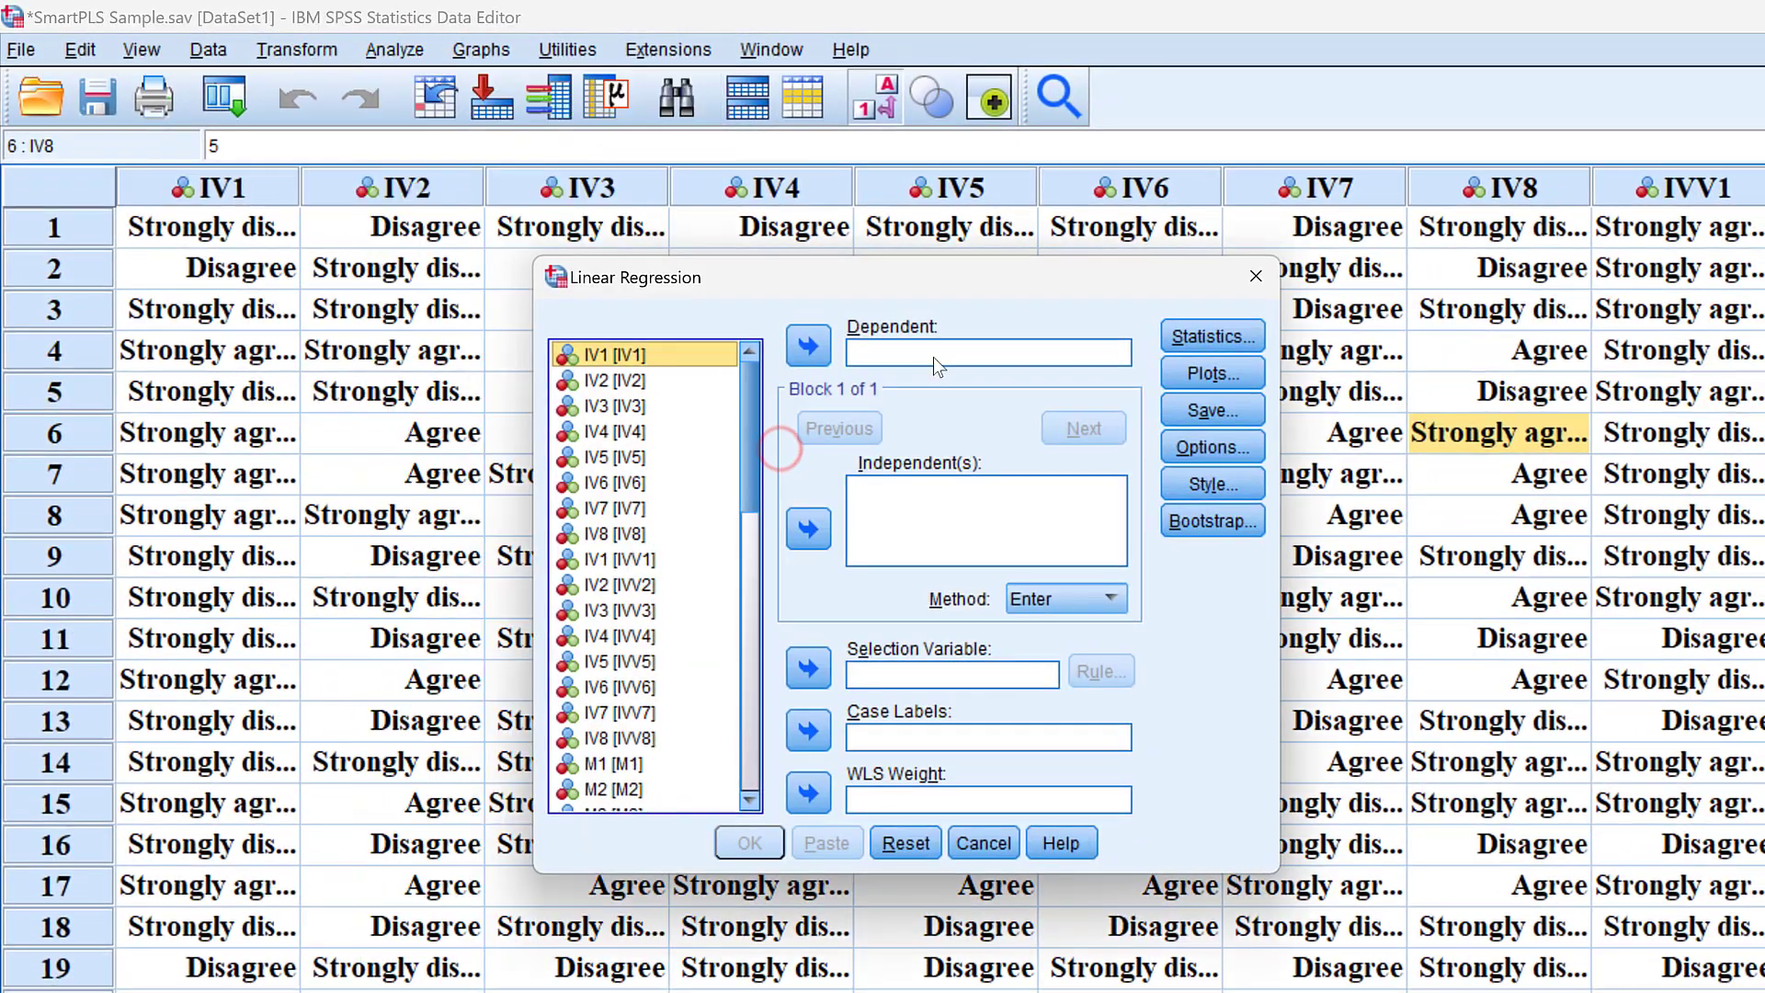
{"action": "scroll", "coordinate": [677, 593], "scroll_direction": "down", "scroll_amount": 5}
{"action": "scroll", "coordinate": [686, 590], "scroll_direction": "down", "scroll_amount": 5}
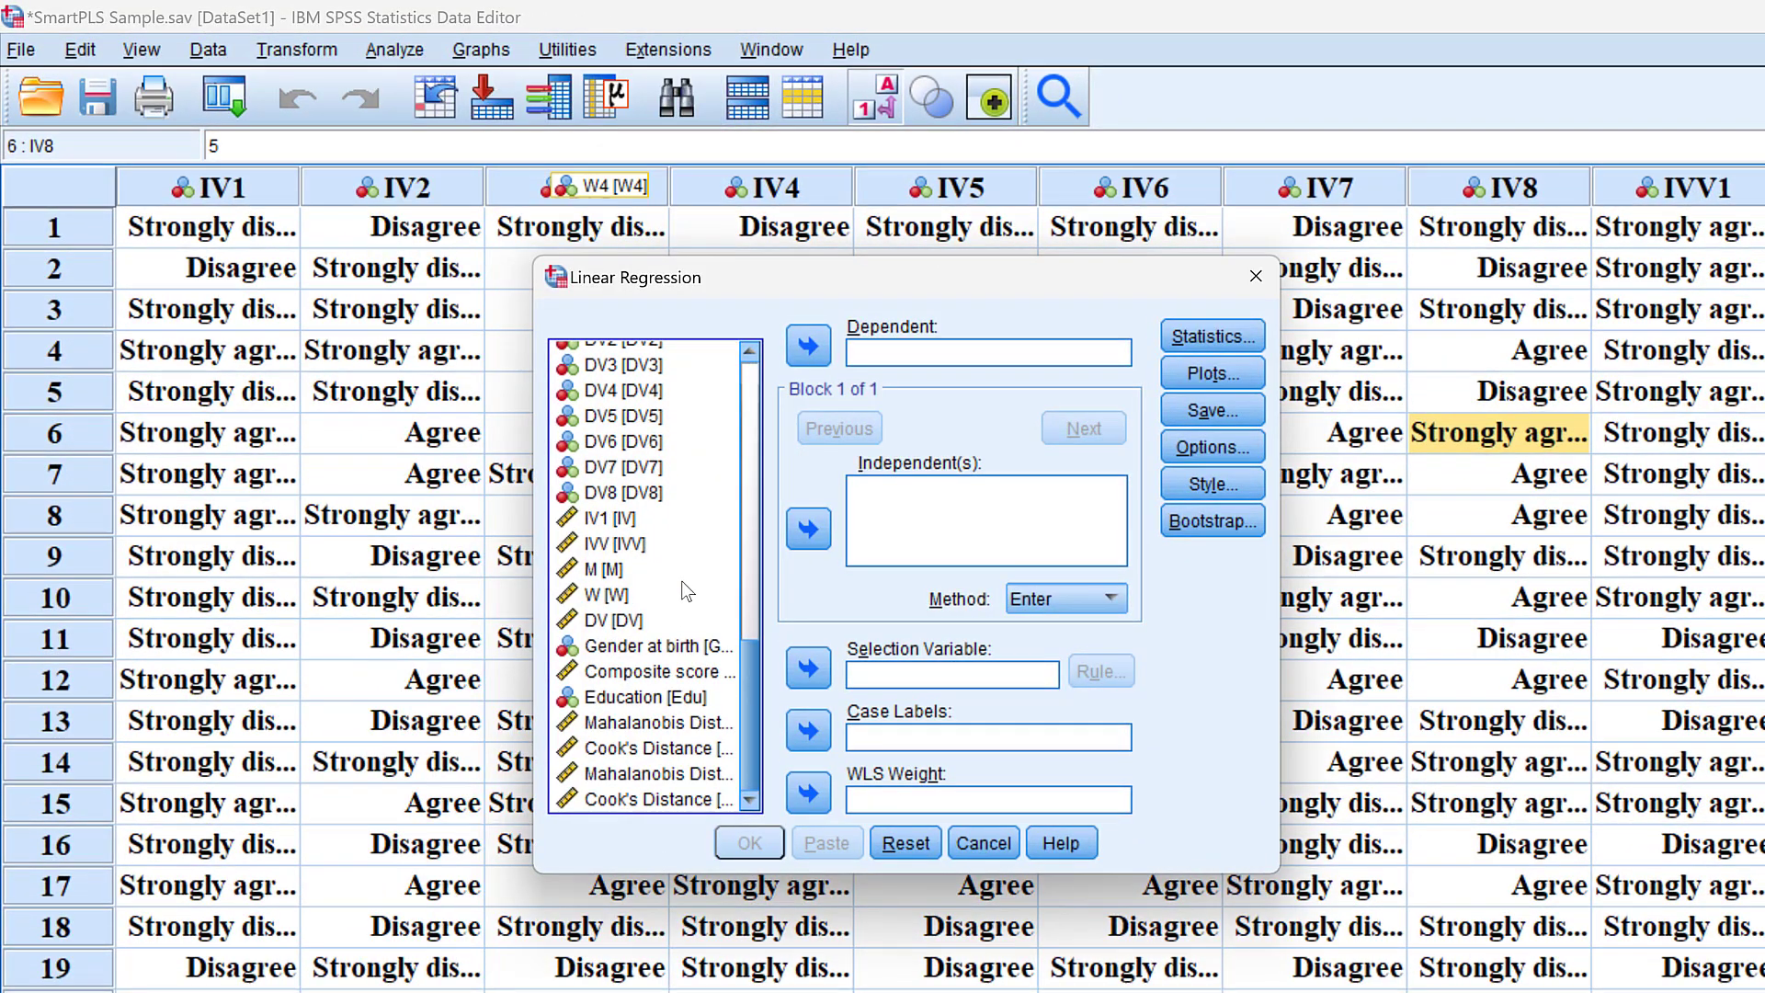
{"action": "left_click", "coordinate": [614, 521]}
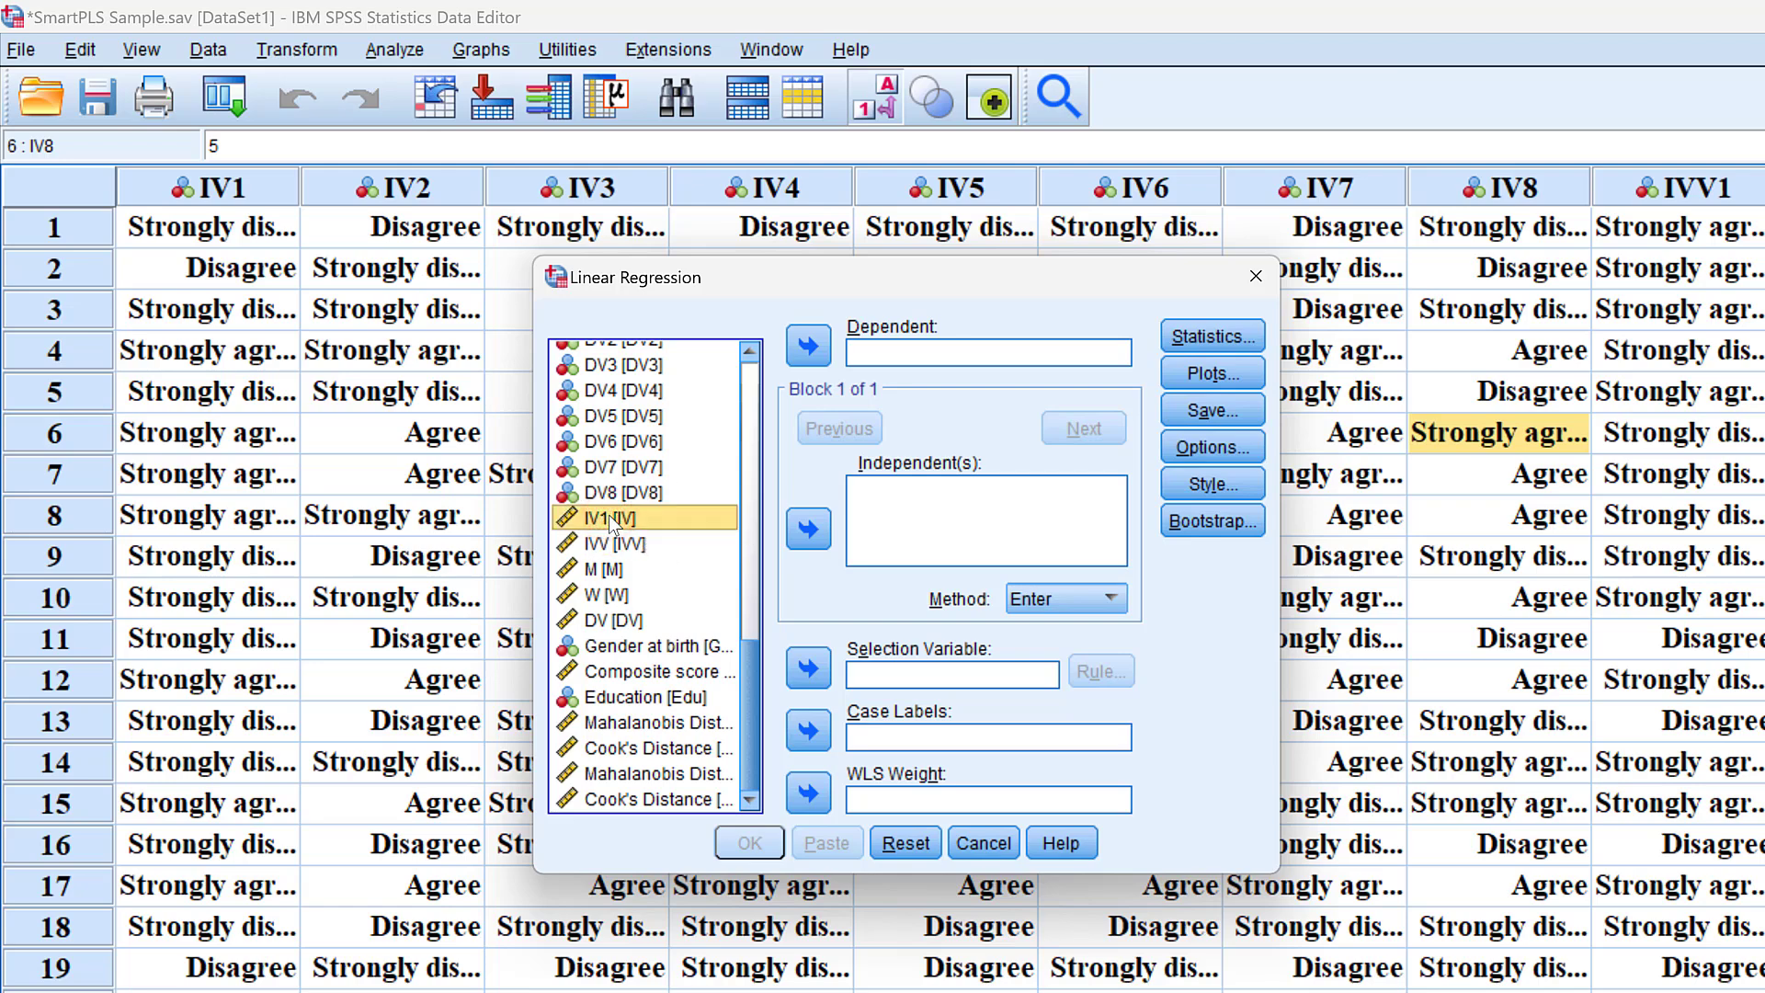
{"action": "left_click", "coordinate": [616, 547], "text": "shift"}
{"action": "left_click", "coordinate": [814, 529]}
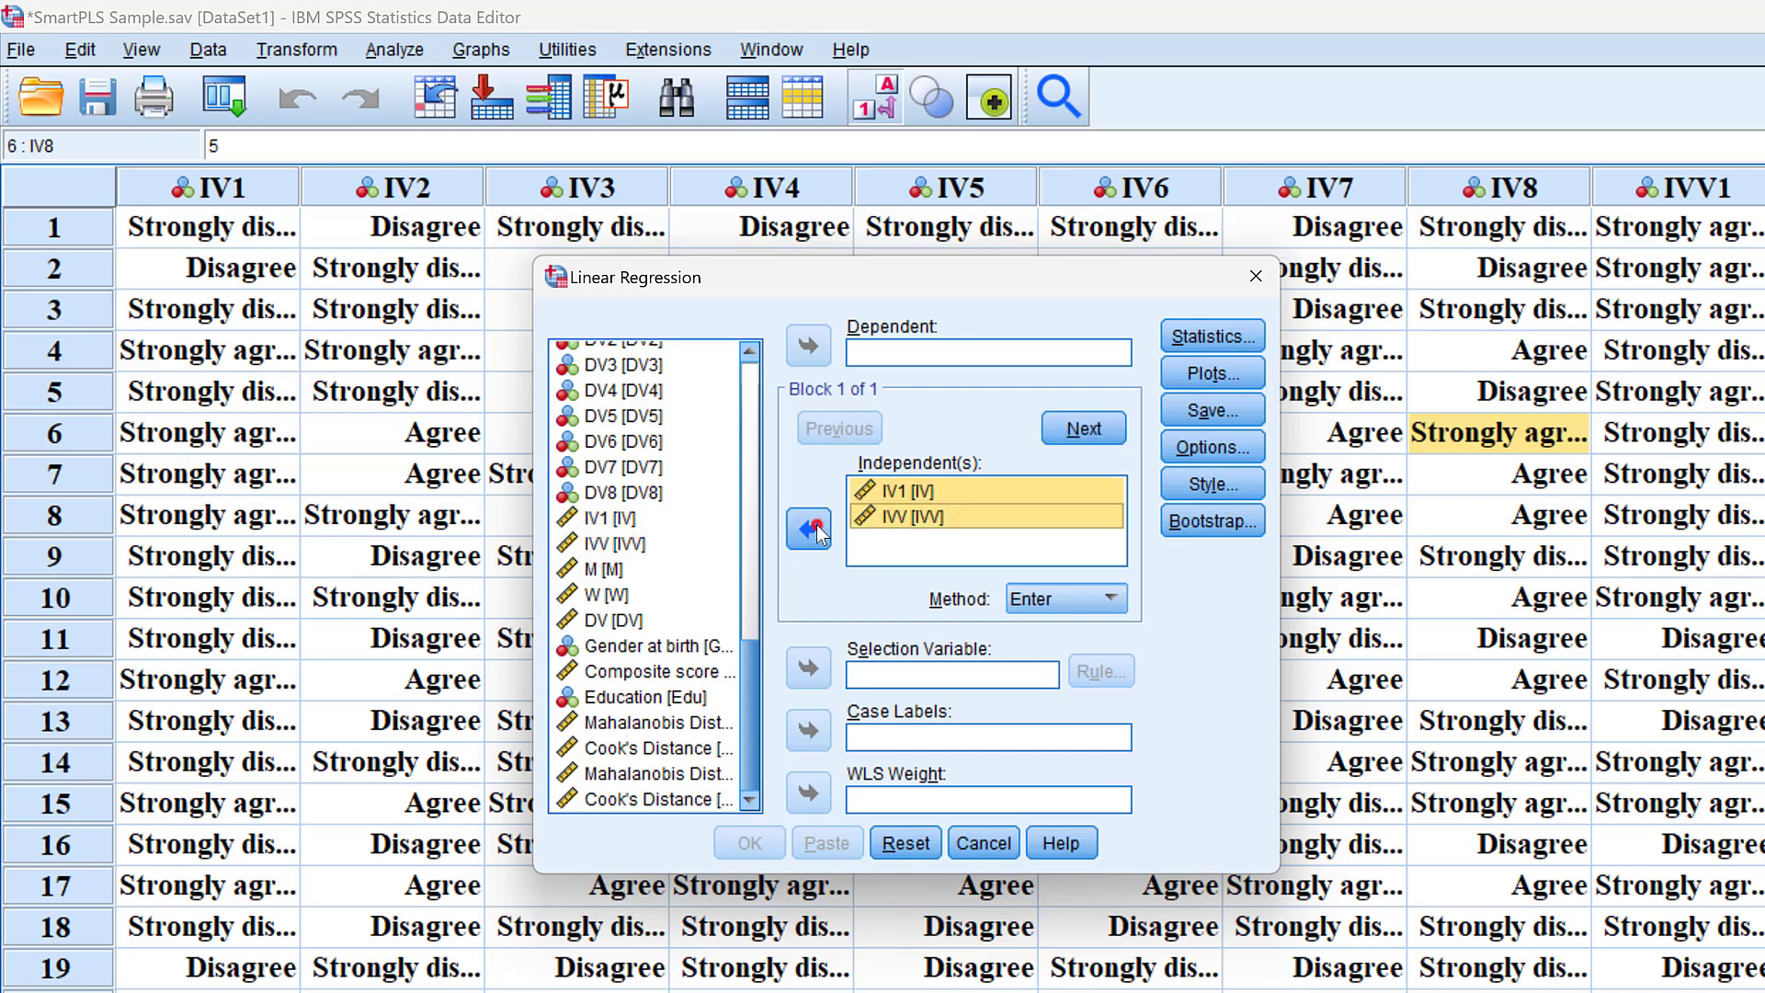
{"action": "left_click", "coordinate": [614, 622]}
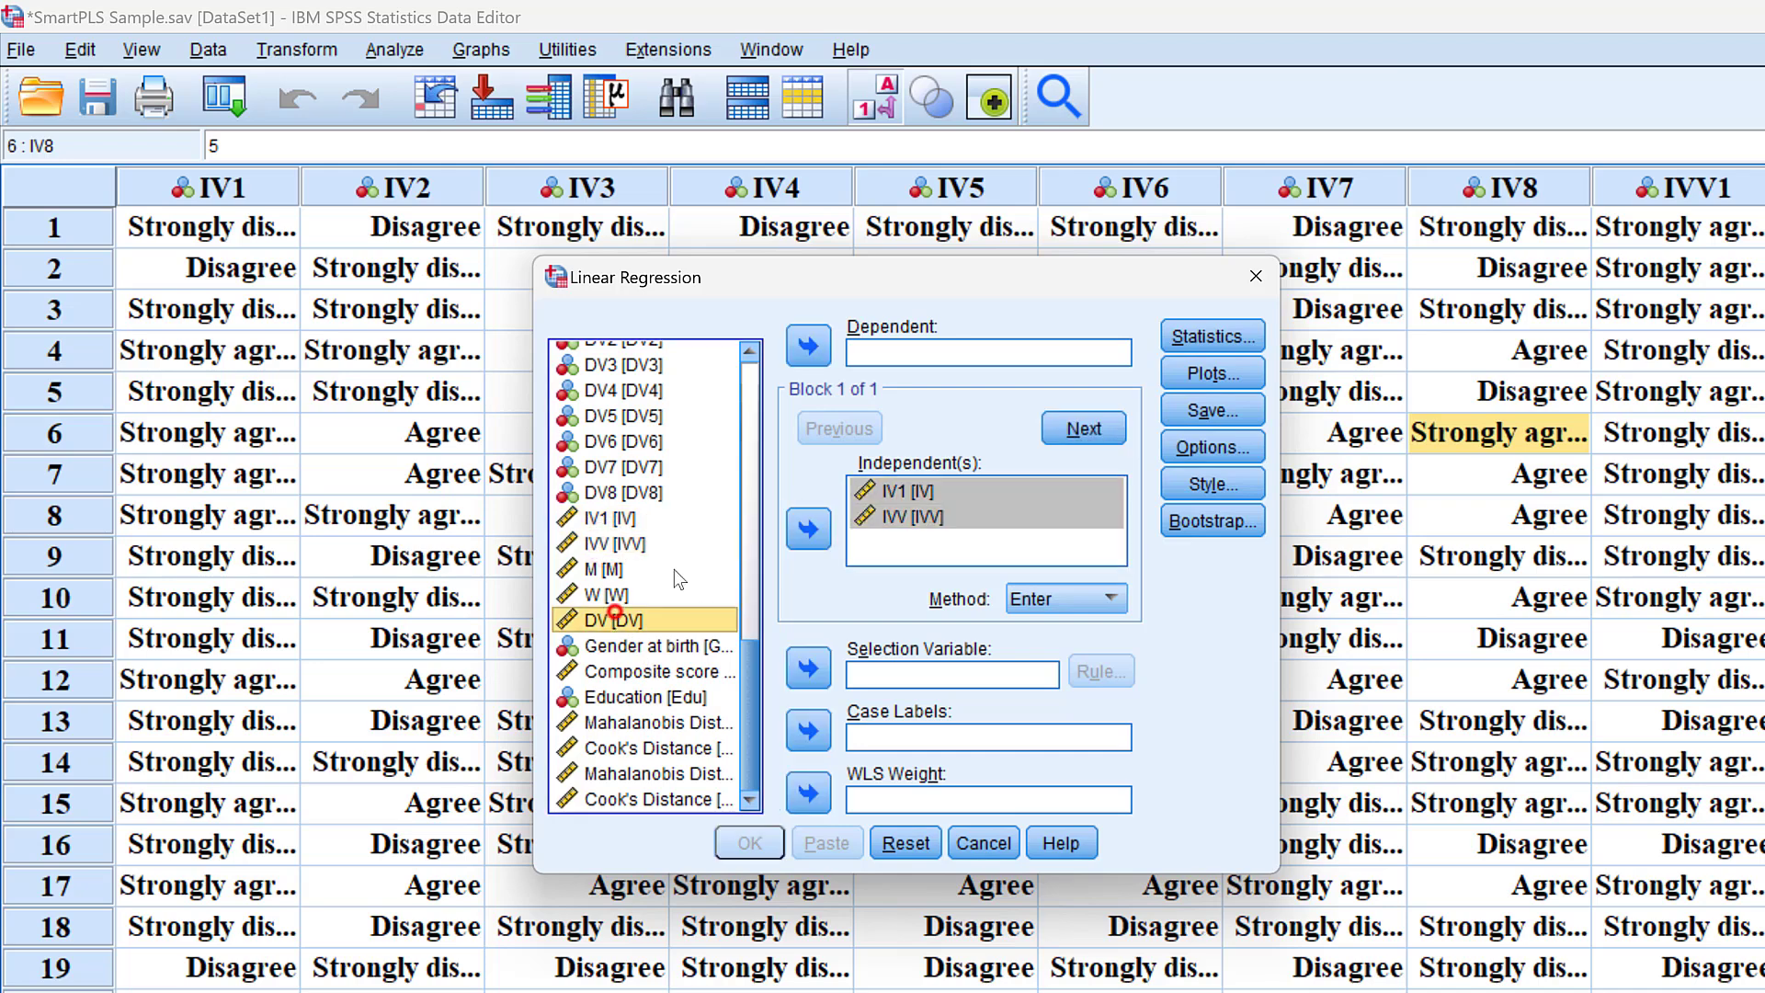
{"action": "left_click", "coordinate": [808, 346]}
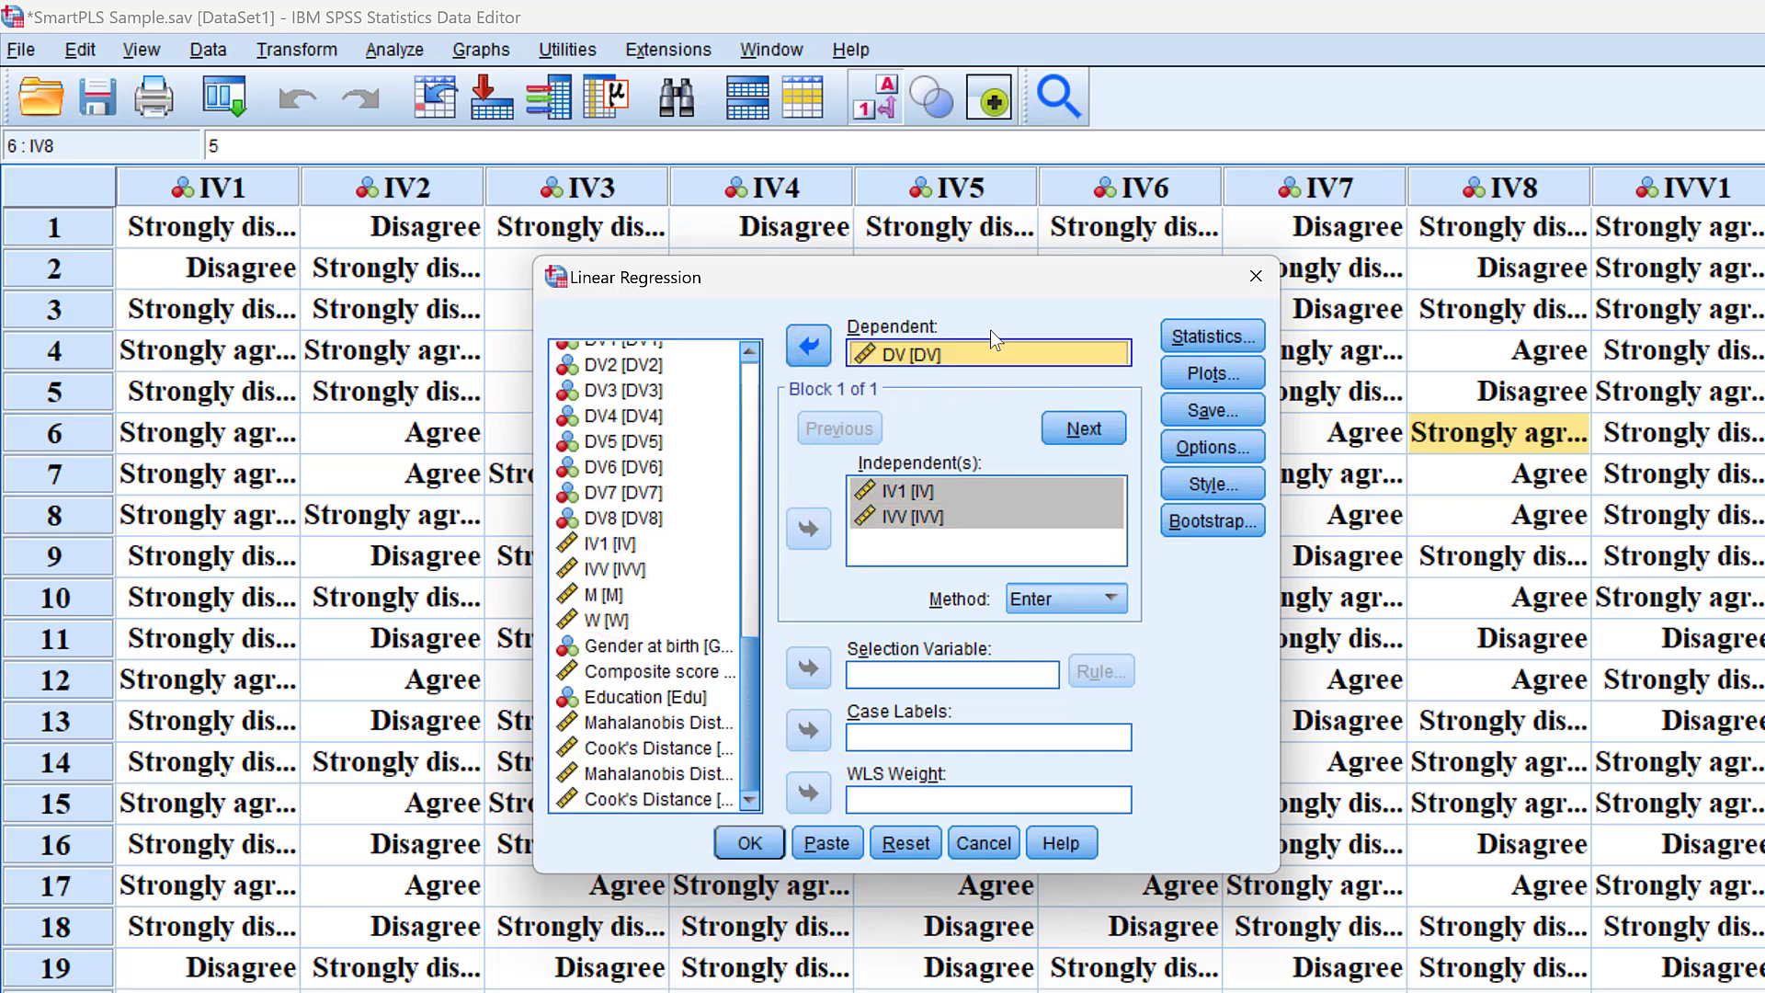
- Add collinearity diagnostics to the regression statistics and confirm the settings
{"action": "left_click", "coordinate": [1199, 340]}
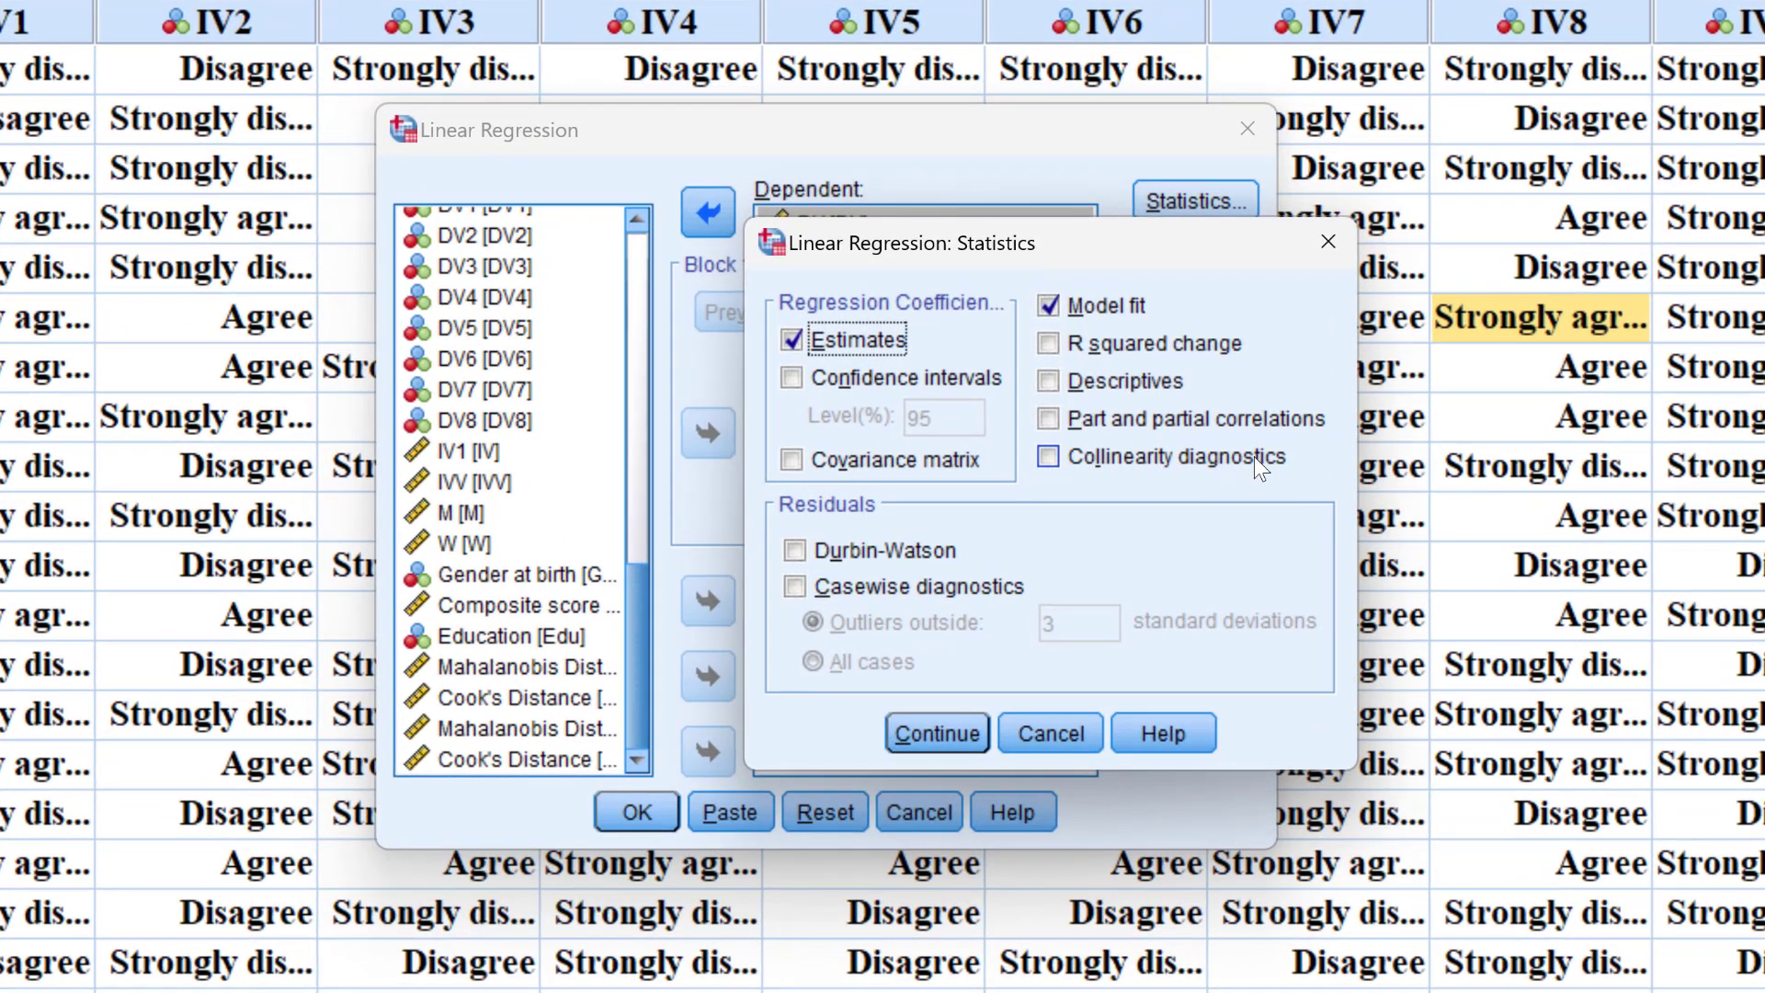
{"action": "left_click", "coordinate": [1054, 447]}
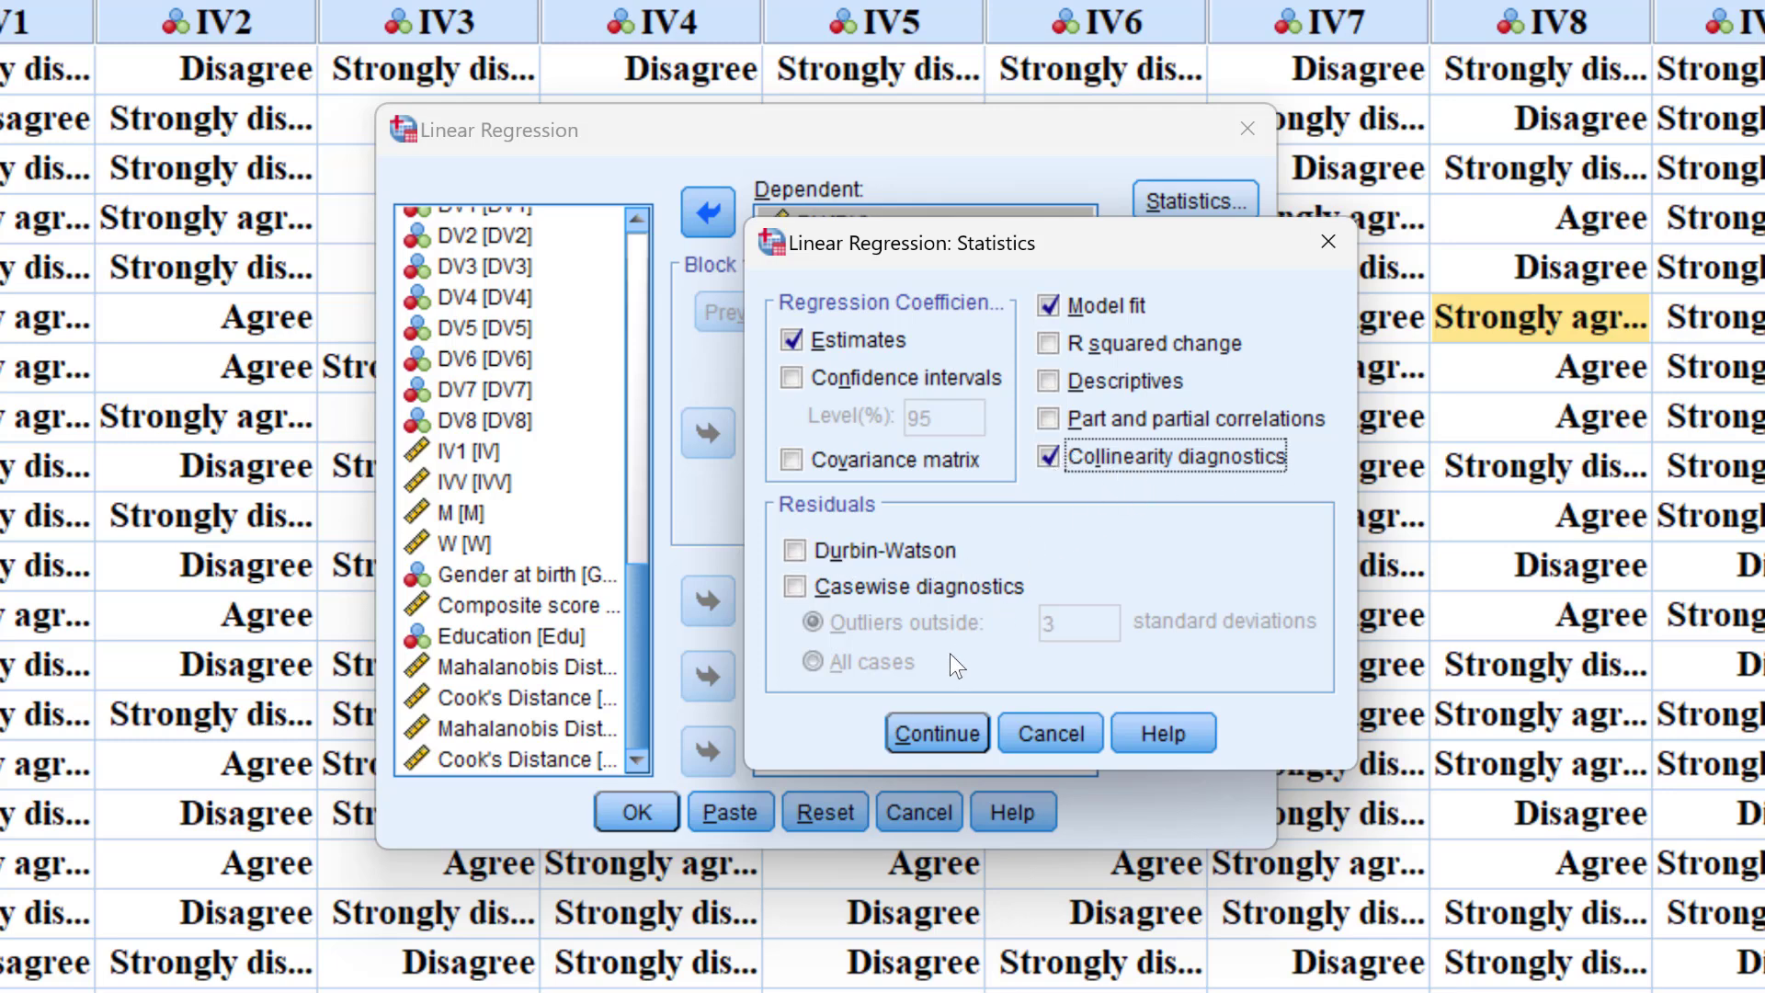
{"action": "left_click", "coordinate": [926, 726]}
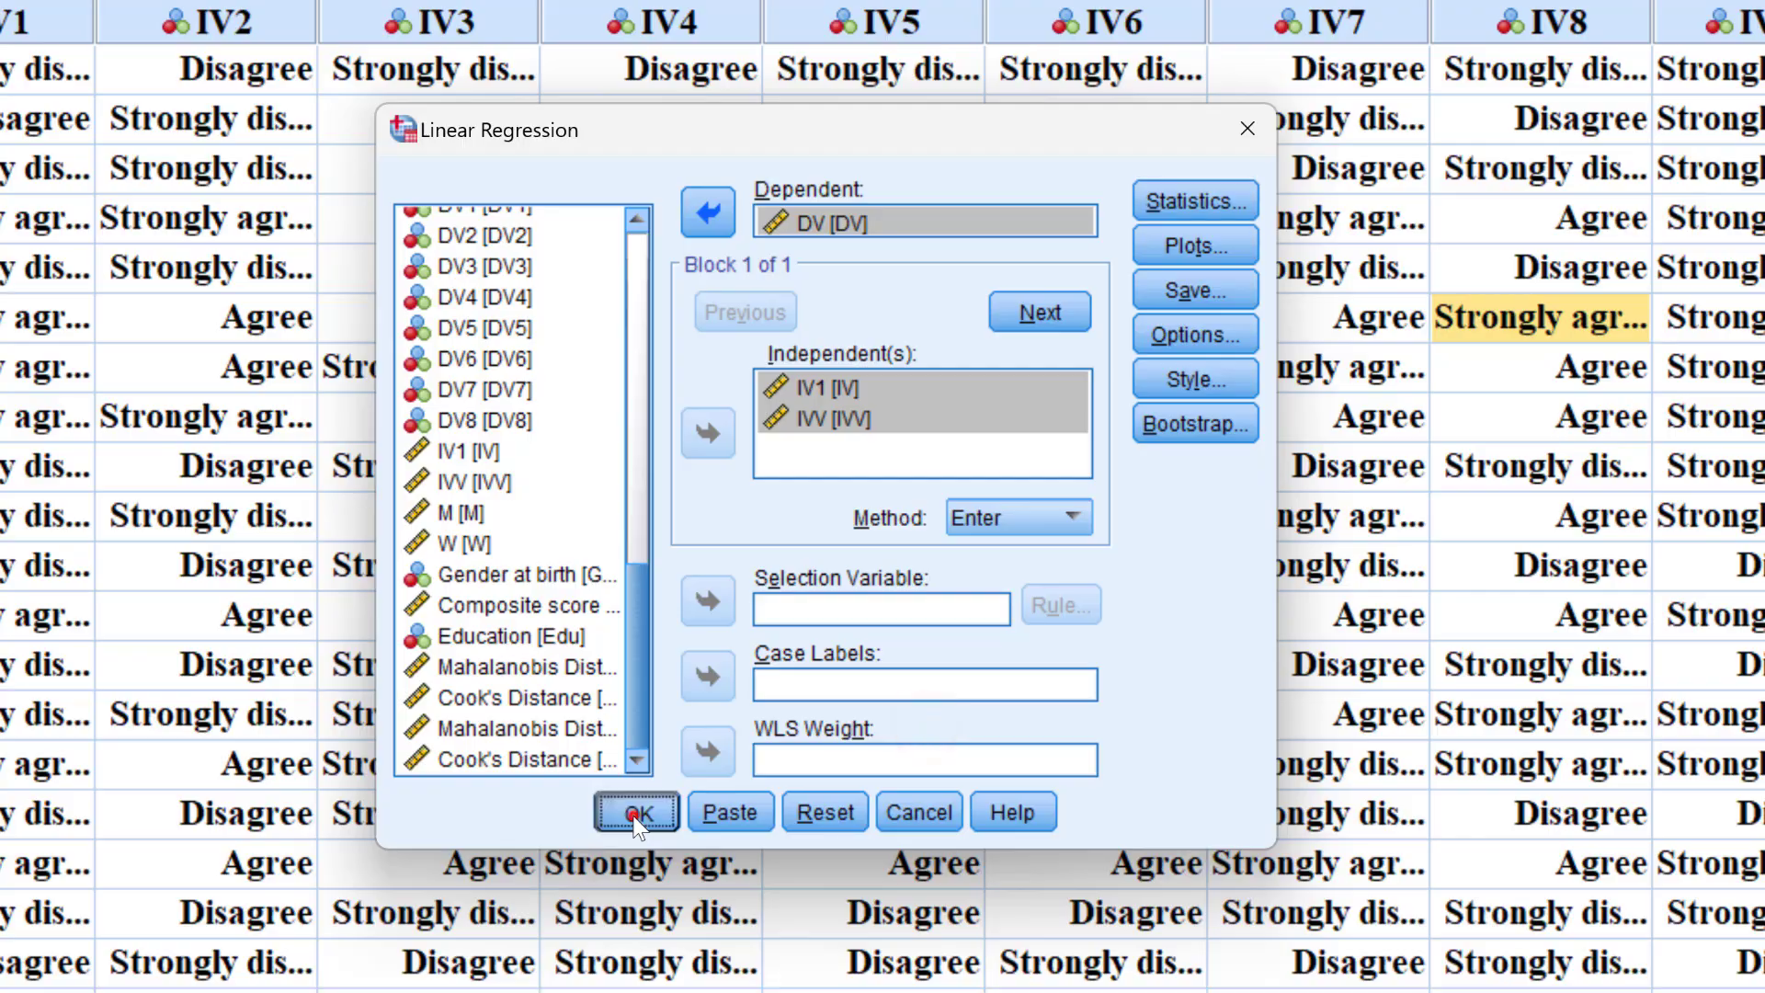